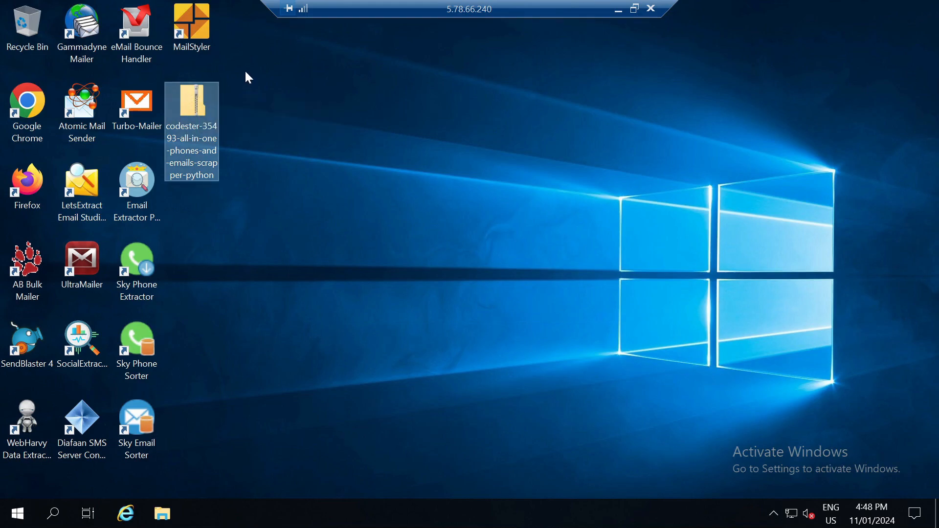
# Extract the codester-35493-all-in-one-phones-and-emails-scrapper-python archive into its default desktop folder and show the extracted files
pyautogui.moveTo(243, 72); pyautogui.dragTo(202, 113)
pyautogui.rightClick(195, 94)
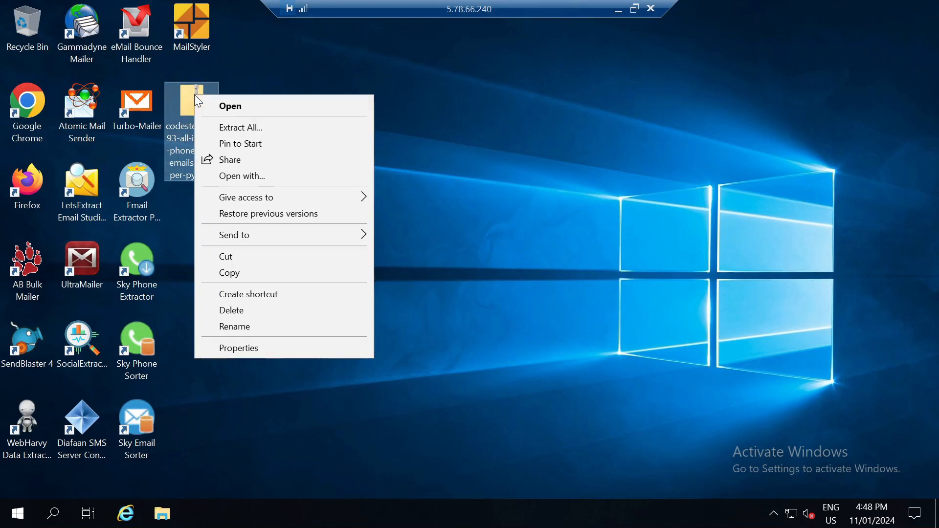
pyautogui.click(232, 128)
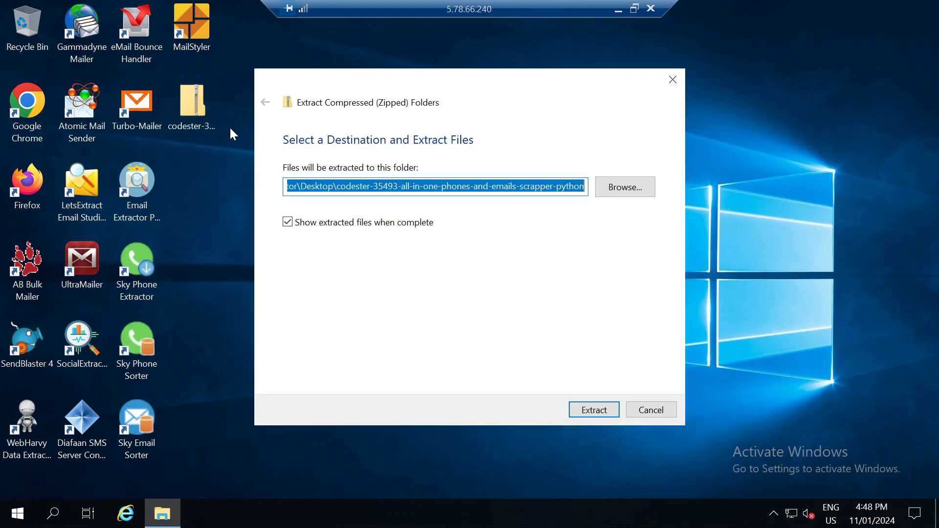
pyautogui.click(578, 412)
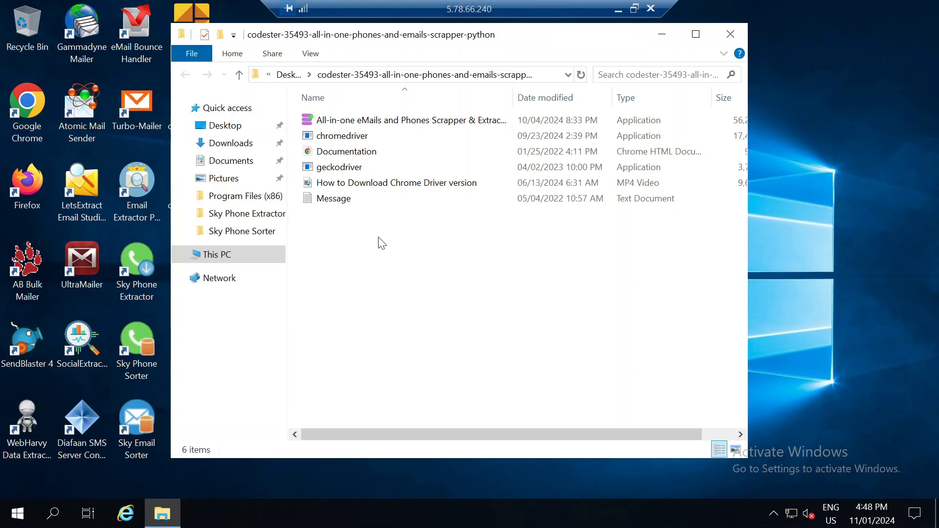
pyautogui.moveTo(378, 238); pyautogui.dragTo(309, 114)
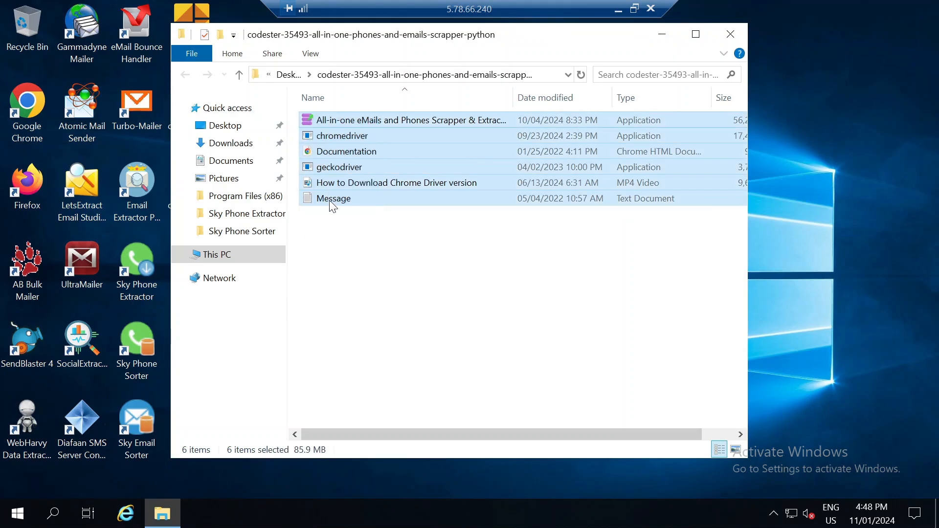
pyautogui.click(313, 211)
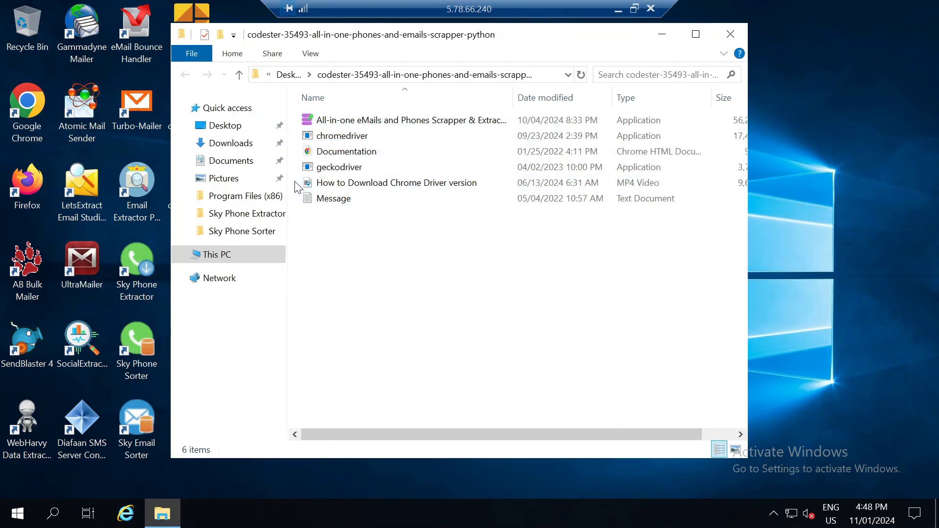
pyautogui.click(302, 184)
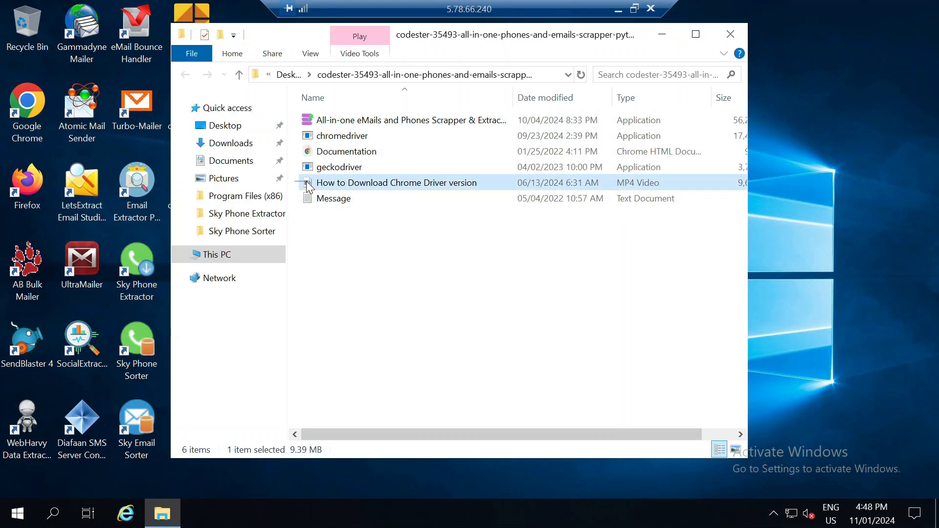
pyautogui.click(331, 226)
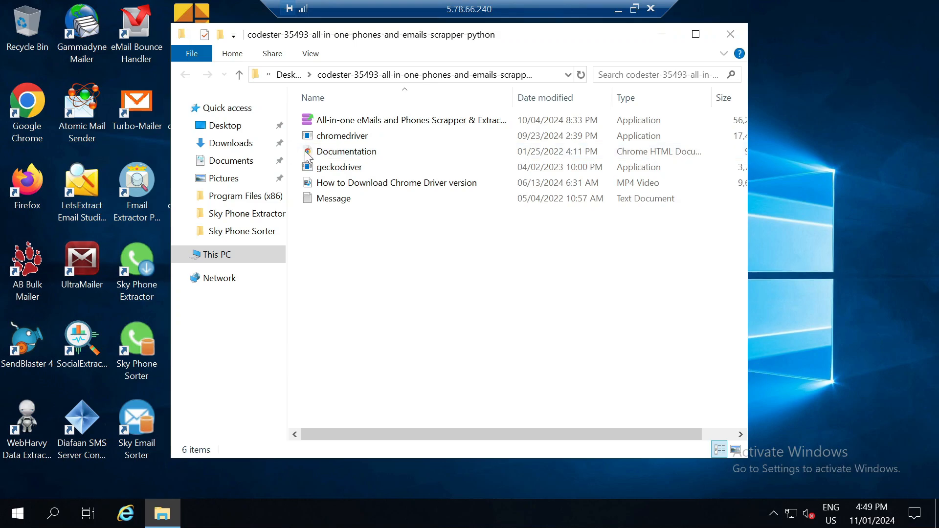
pyautogui.click(307, 156)
pyautogui.click(346, 242)
# Launch the All-in-one eMails and Phones Scrapper application from the extracted folder and add the keyword "Web Hosting"
pyautogui.doubleClick(322, 119)
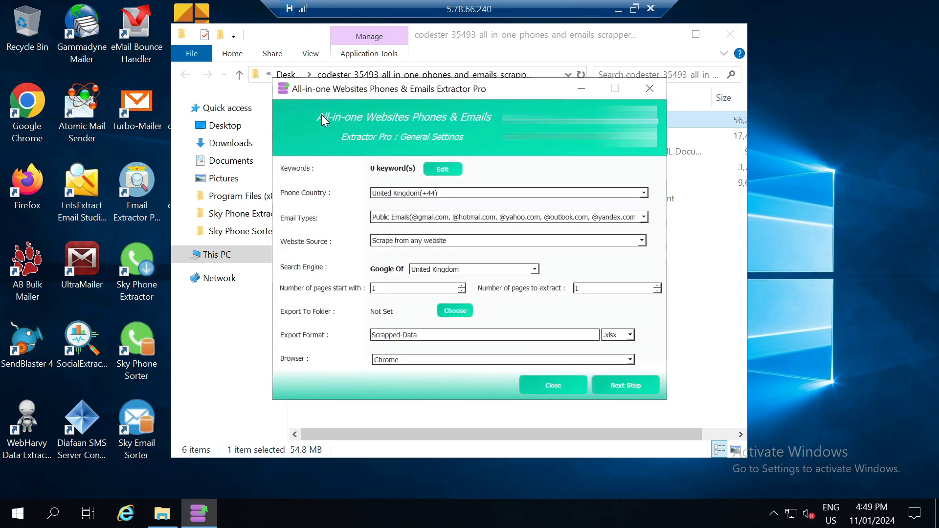
pyautogui.click(452, 169)
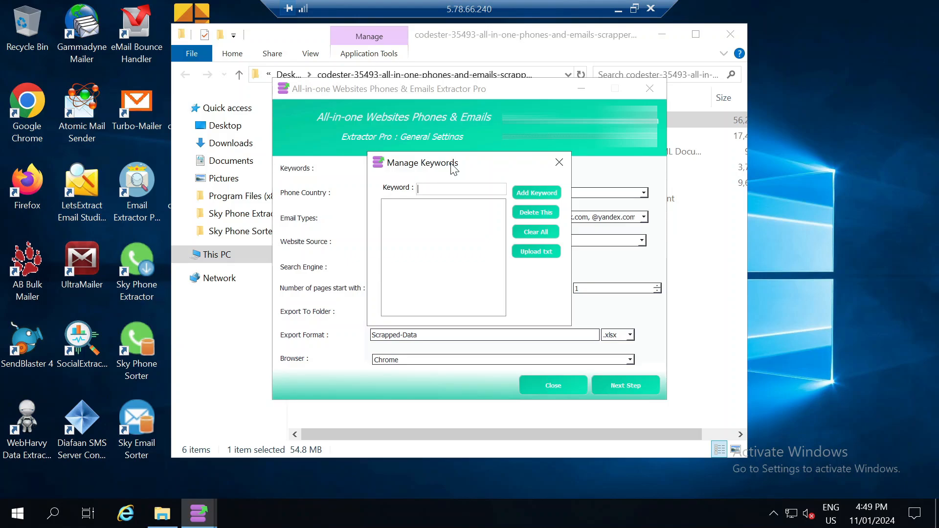
pyautogui.write('Web Hosting')
pyautogui.click(516, 193)
pyautogui.click(430, 209)
pyautogui.click(430, 209)
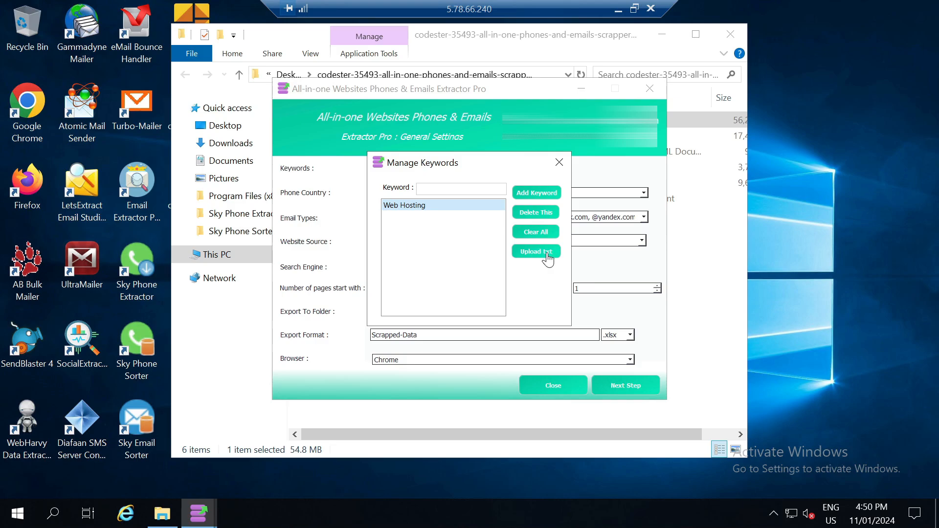
pyautogui.click(558, 162)
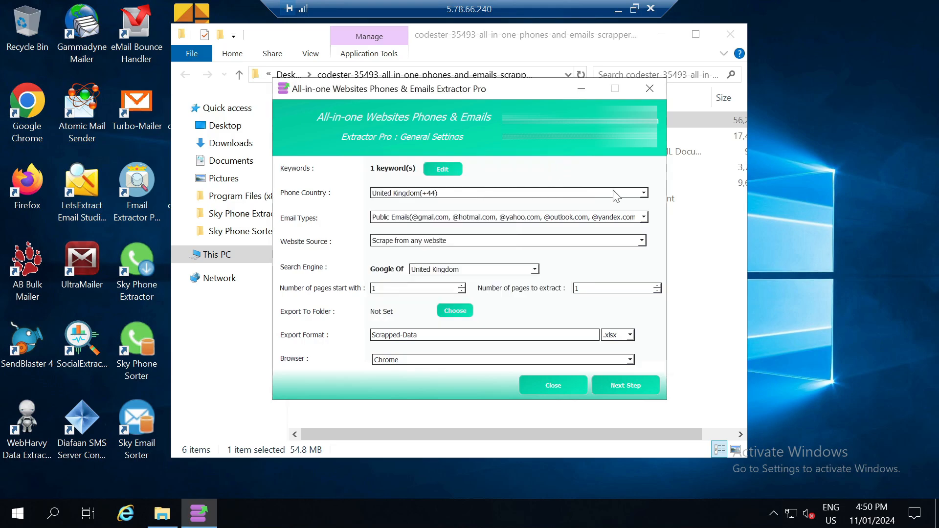
# Set the phone country to United States(+1) and choose Public Emails as the email type
pyautogui.click(644, 193)
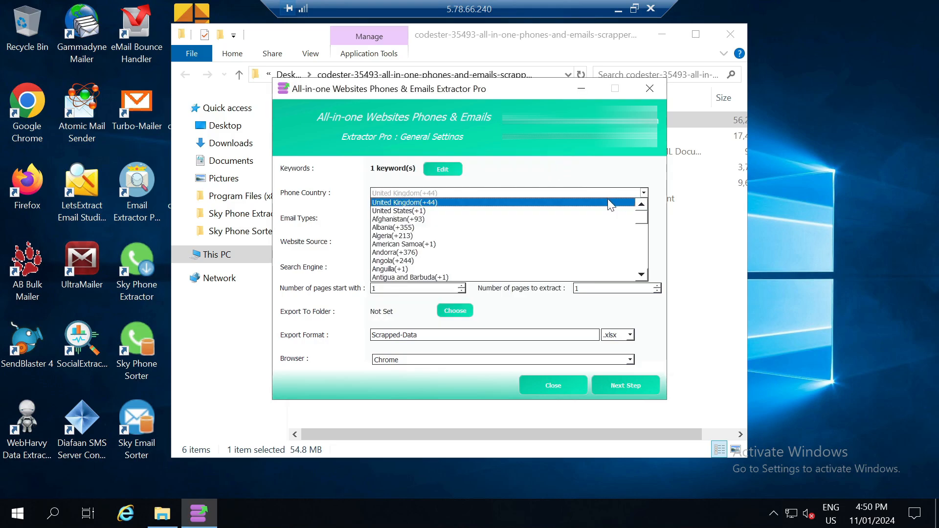
pyautogui.click(412, 211)
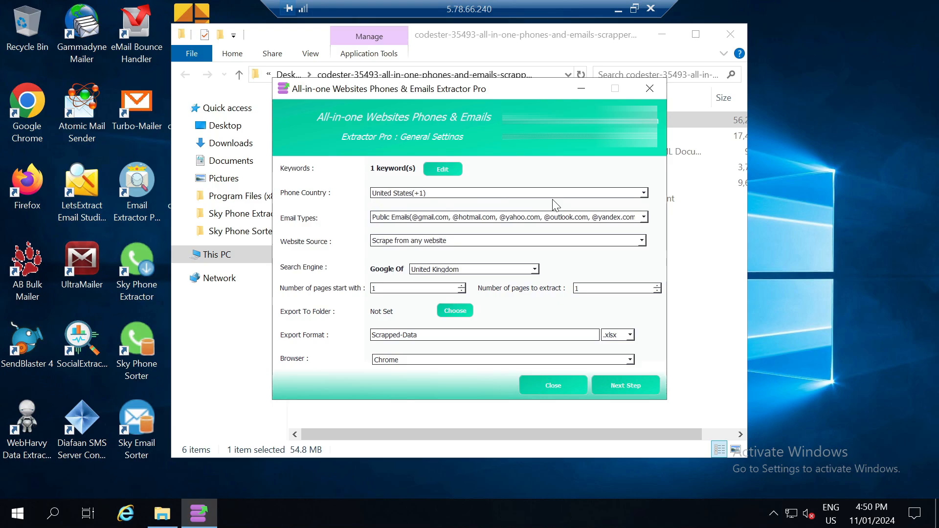
pyautogui.click(643, 217)
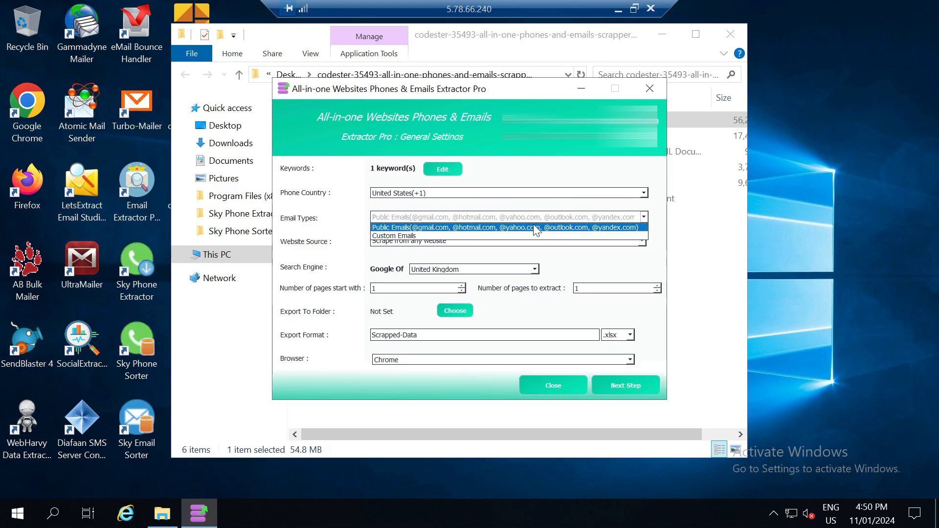
pyautogui.click(391, 229)
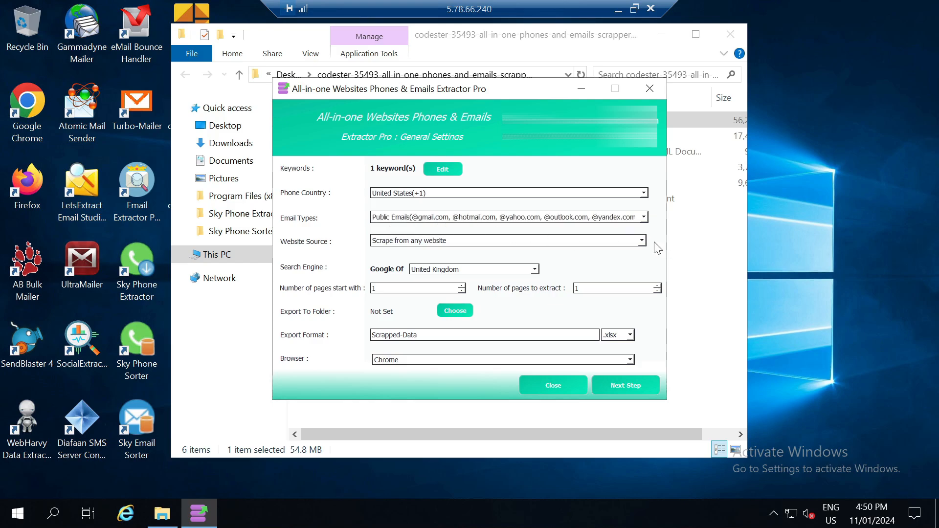
# Choose "Scrape from any website" as the website source and set the Google search engine country to United States
pyautogui.click(641, 240)
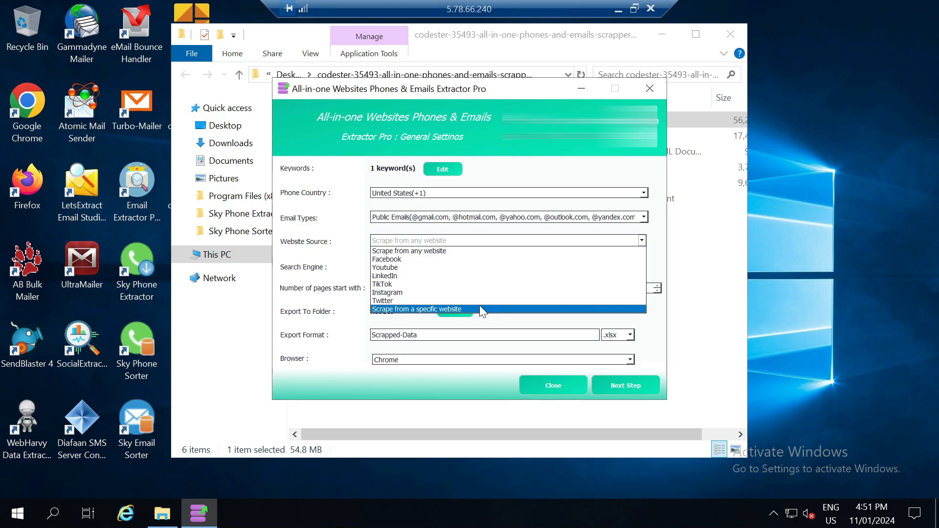
pyautogui.click(437, 251)
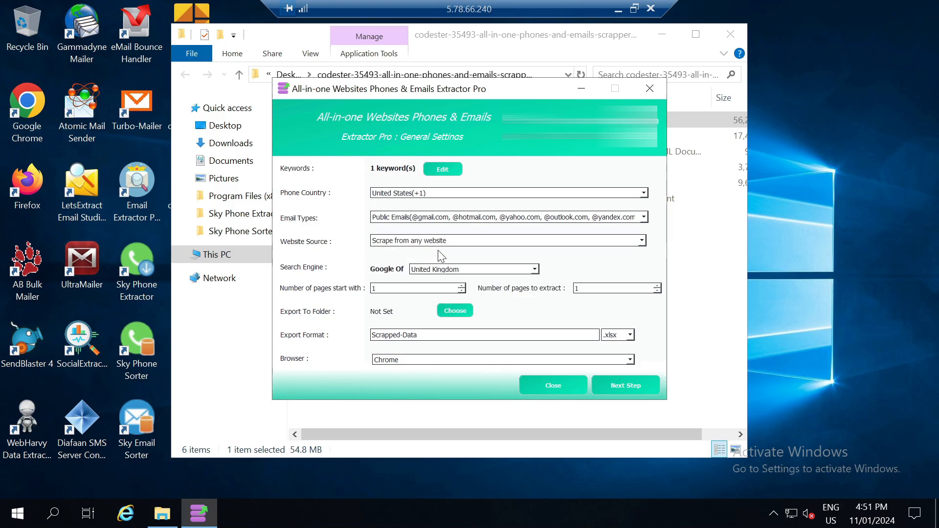
pyautogui.click(535, 270)
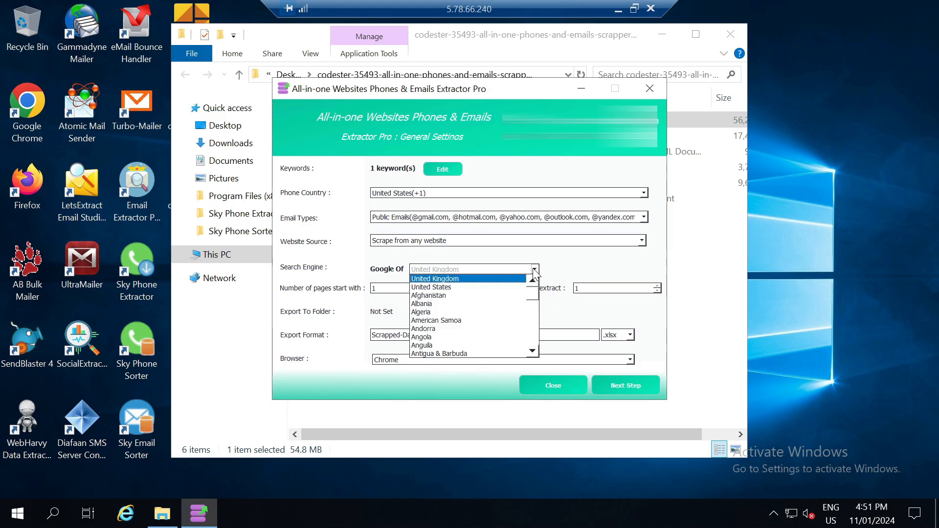
pyautogui.click(442, 288)
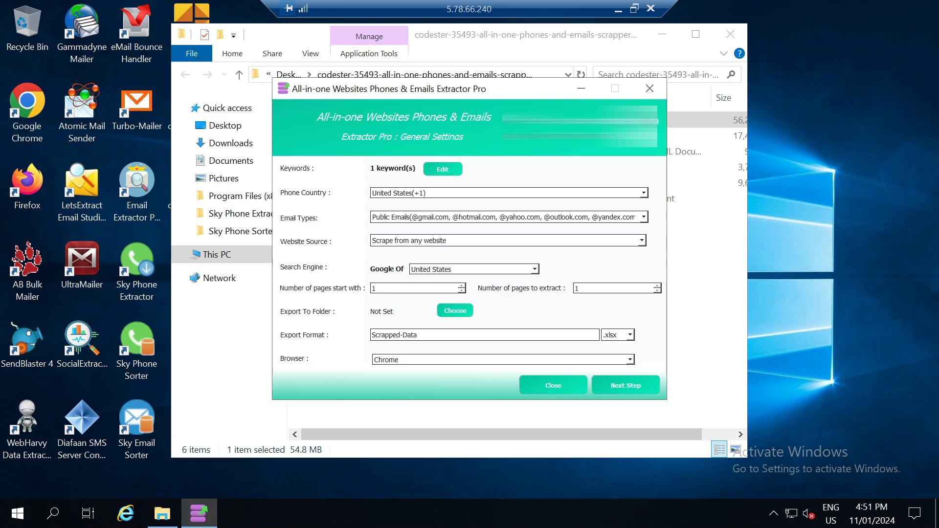
# Set the number of pages to extract to 5 and choose the Desktop as the export folder
pyautogui.doubleClick(577, 289)
pyautogui.write('5')
pyautogui.click(451, 312)
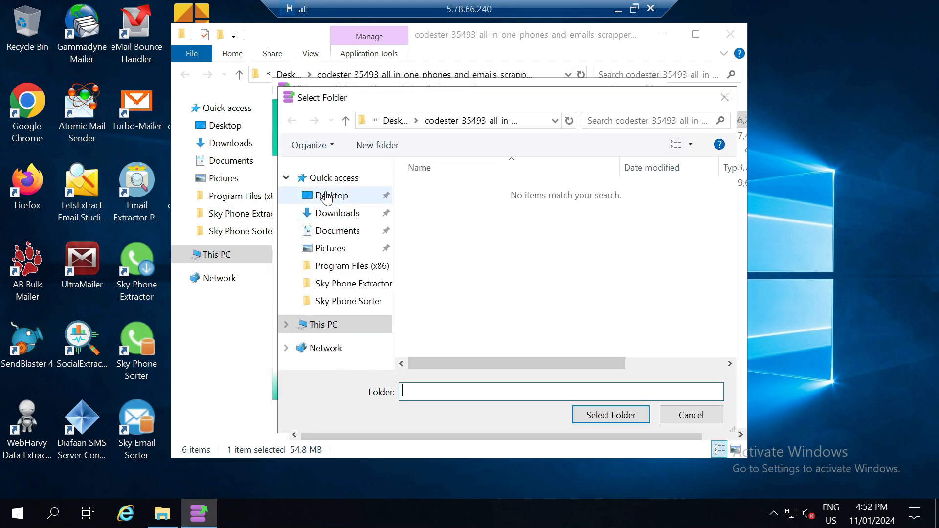
pyautogui.click(326, 196)
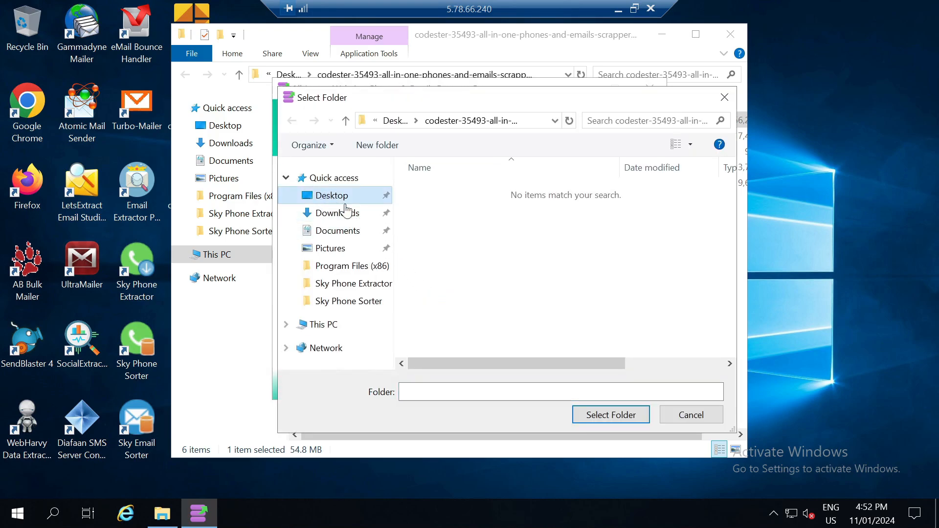
pyautogui.click(606, 415)
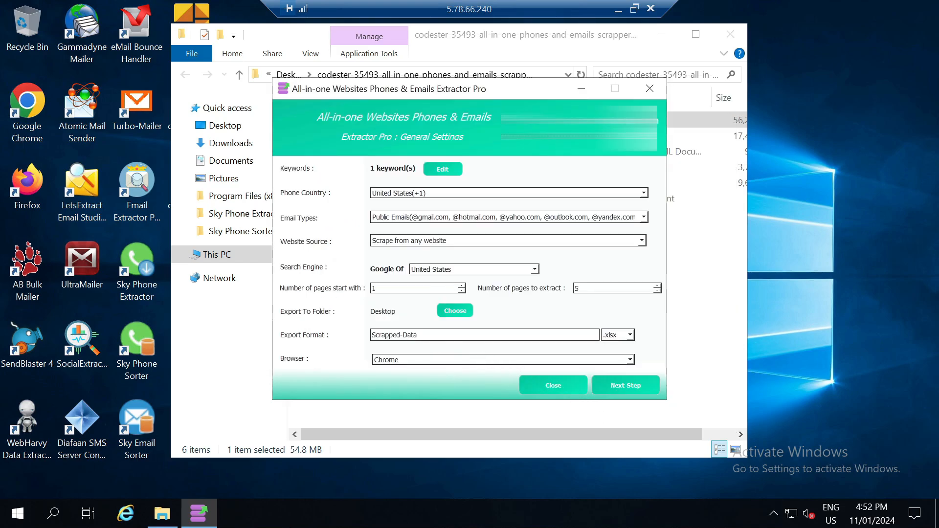
# Keep the Scrapped-Data export name with the .xlsx format and set the browser to Firefox
pyautogui.moveTo(418, 336); pyautogui.dragTo(370, 335)
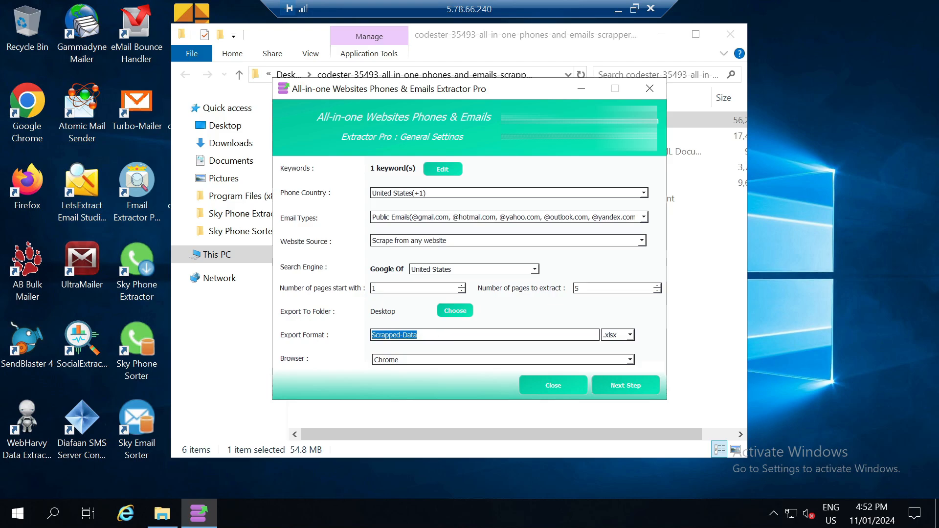
pyautogui.click(630, 335)
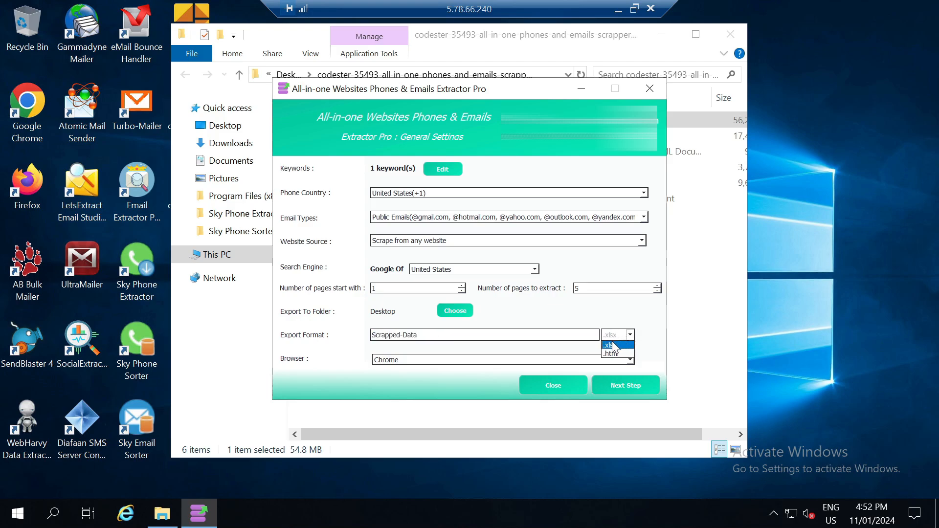
pyautogui.click(615, 346)
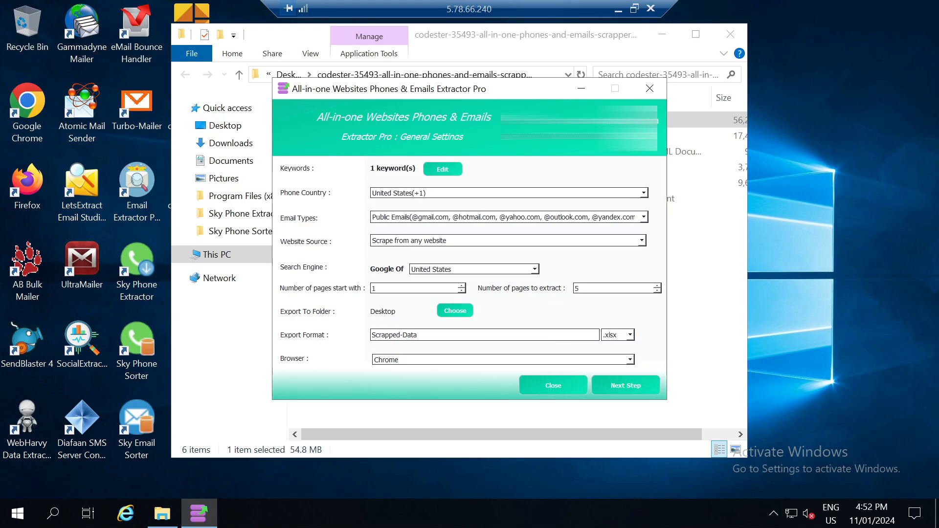
pyautogui.click(630, 360)
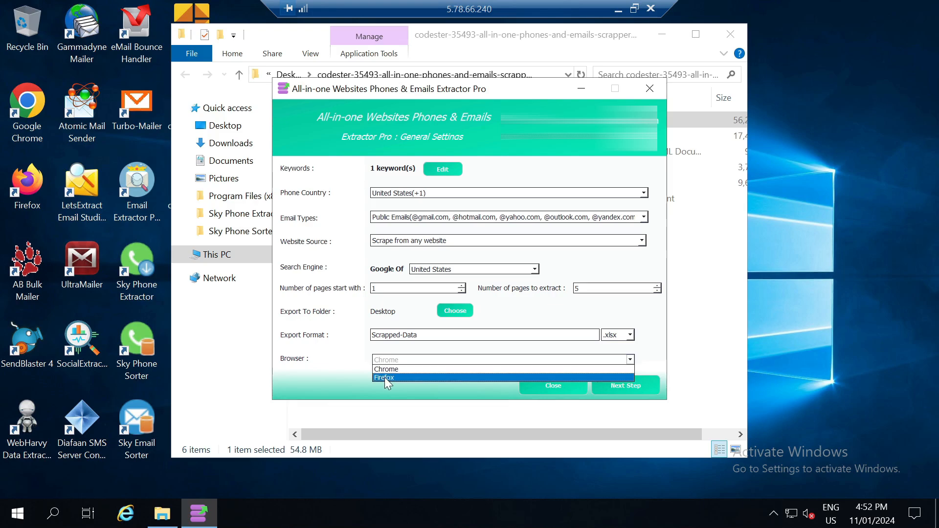
pyautogui.click(385, 377)
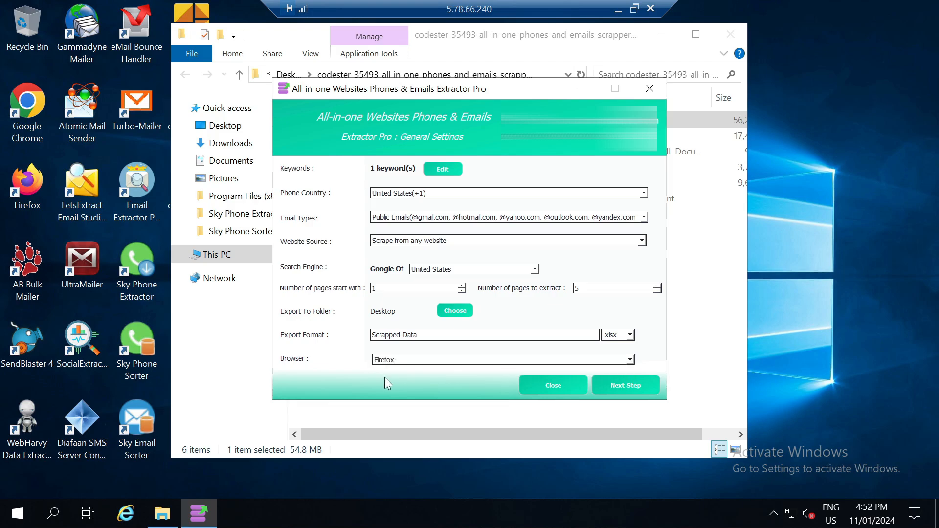
# Accept the reviewed settings and run the scraping process through to the completed export
pyautogui.click(628, 390)
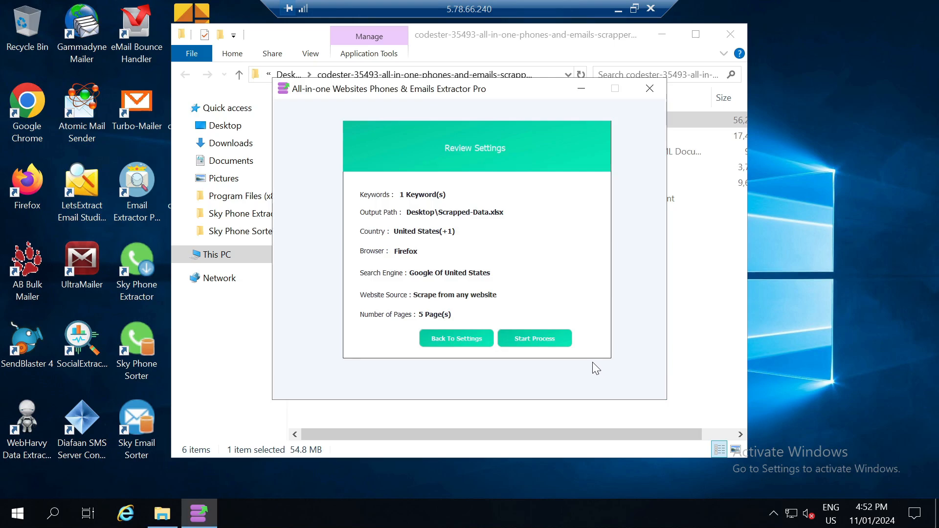
pyautogui.click(541, 338)
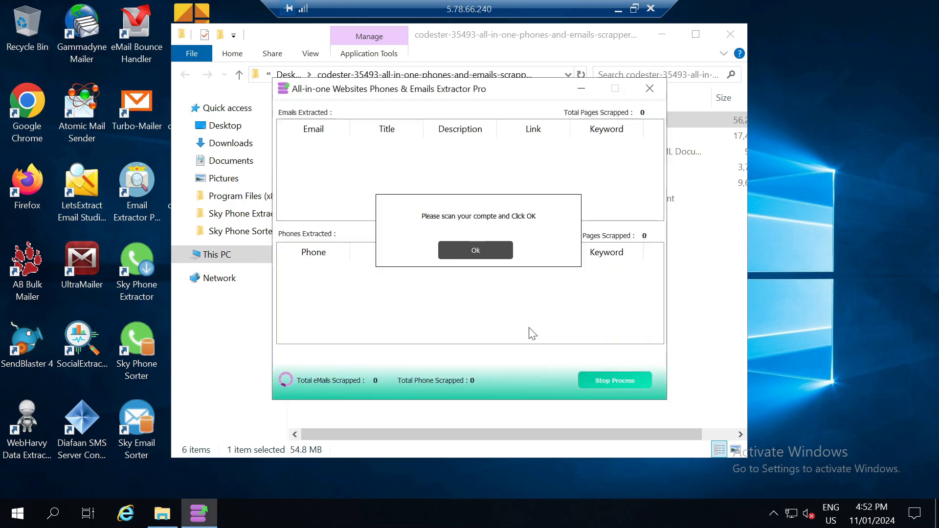
pyautogui.click(458, 259)
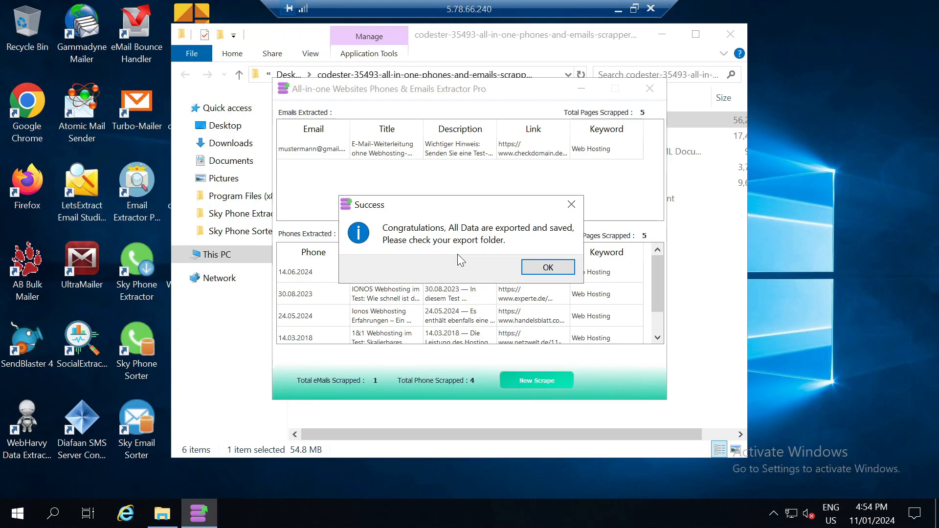
pyautogui.click(549, 268)
# Minimize the extractor and the program folder windows and open the Web Hosting export folder on the desktop
pyautogui.click(582, 93)
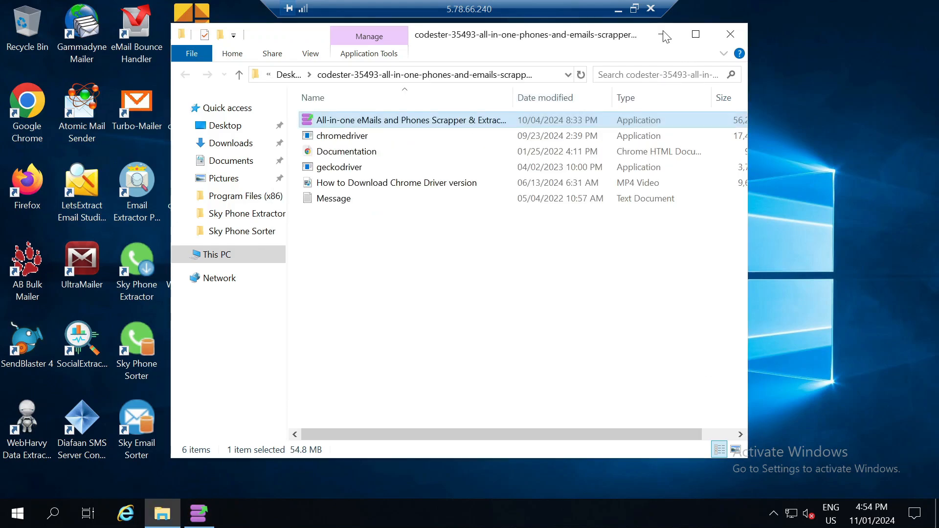
pyautogui.click(662, 35)
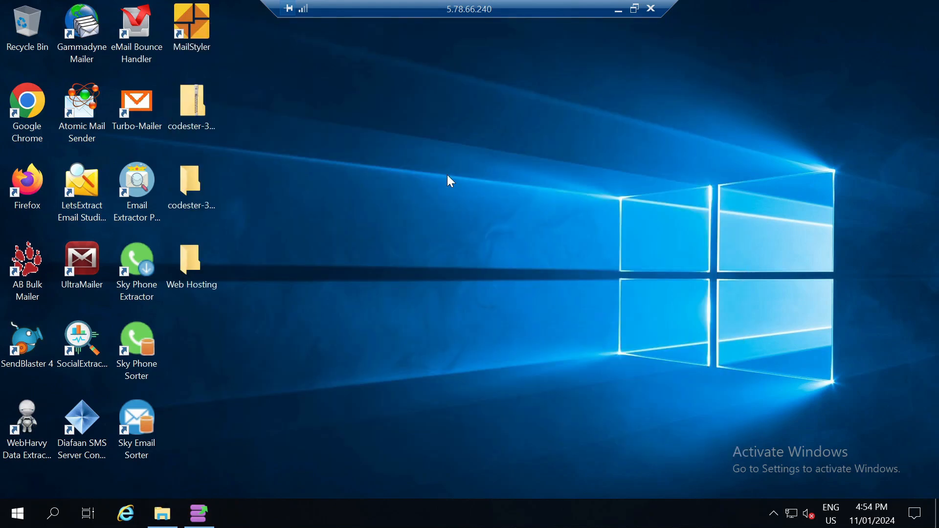
pyautogui.doubleClick(188, 260)
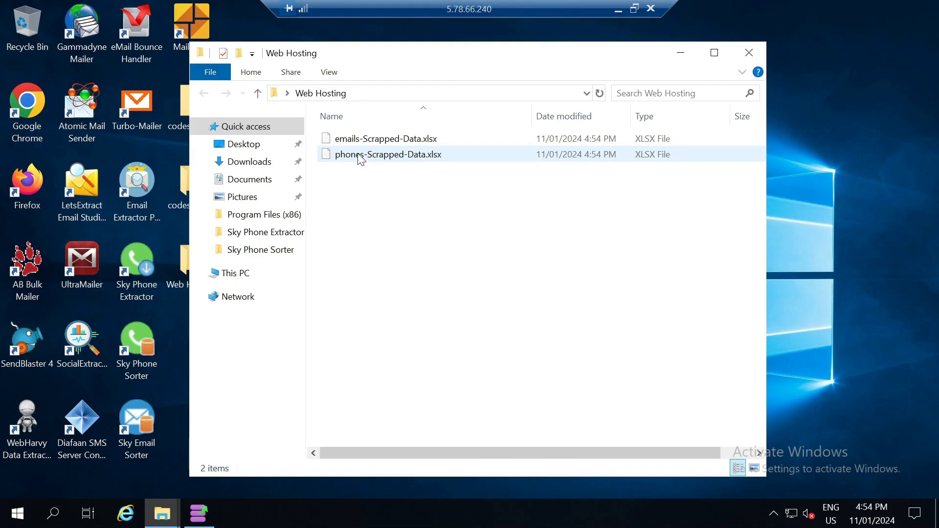
# Try to open emails-Scrapped-Data.xlsx from the Web Hosting folder
pyautogui.rightClick(351, 139)
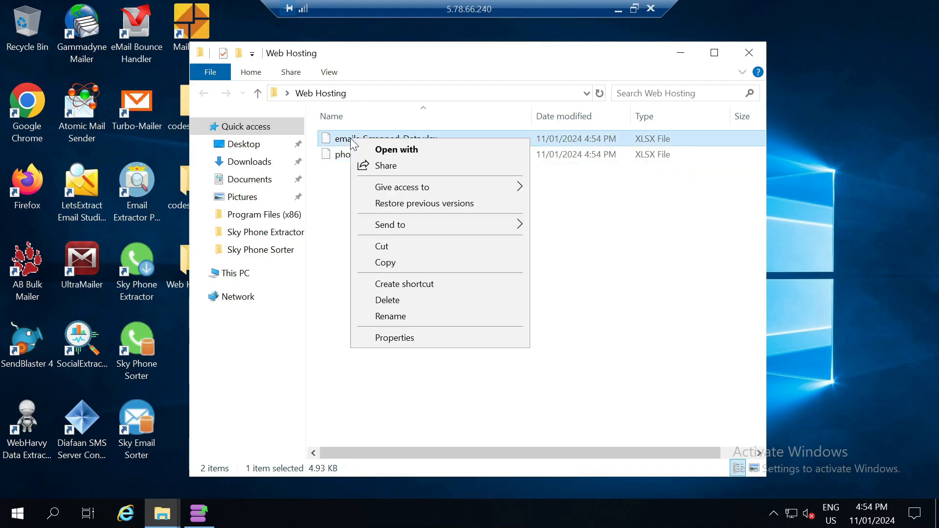
pyautogui.click(374, 149)
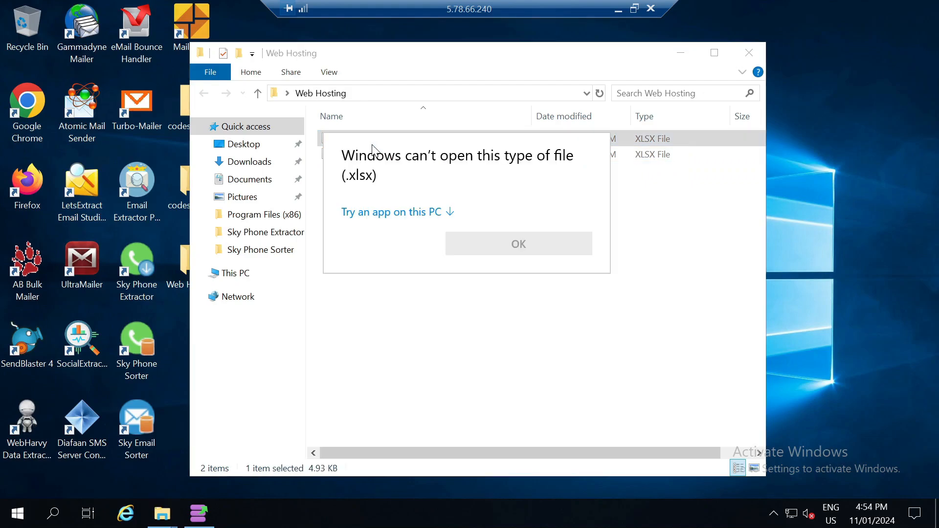
pyautogui.click(506, 253)
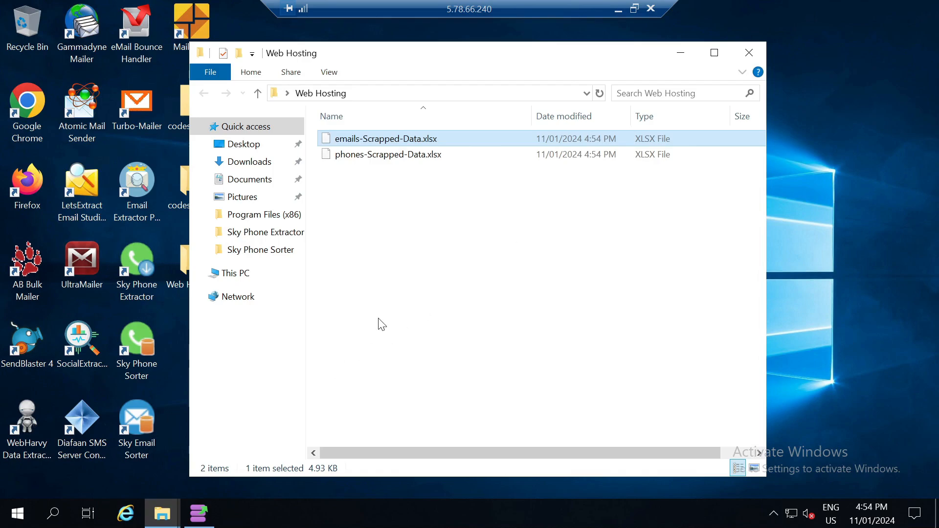
pyautogui.click(387, 299)
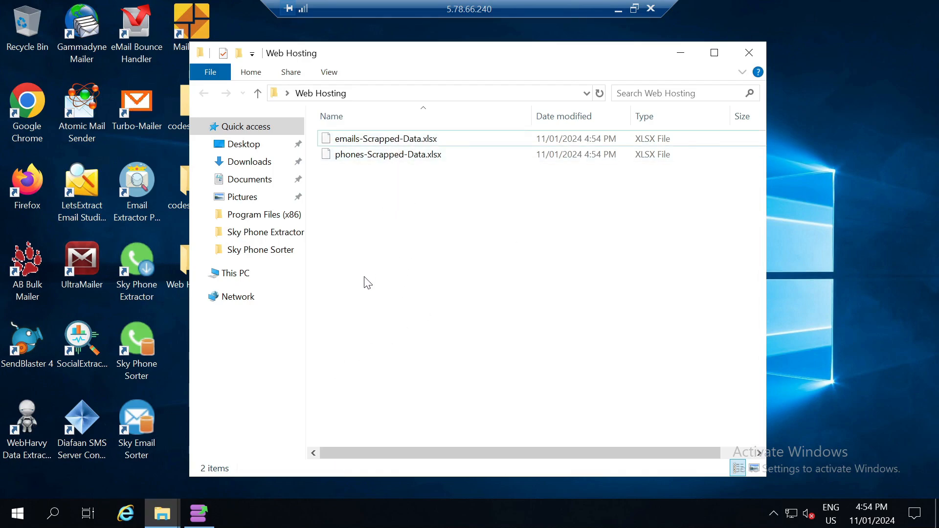
# Switch back to the extractor, review the extracted phones, and widen the Email column of the extracted emails to fit the full address
pyautogui.click(203, 522)
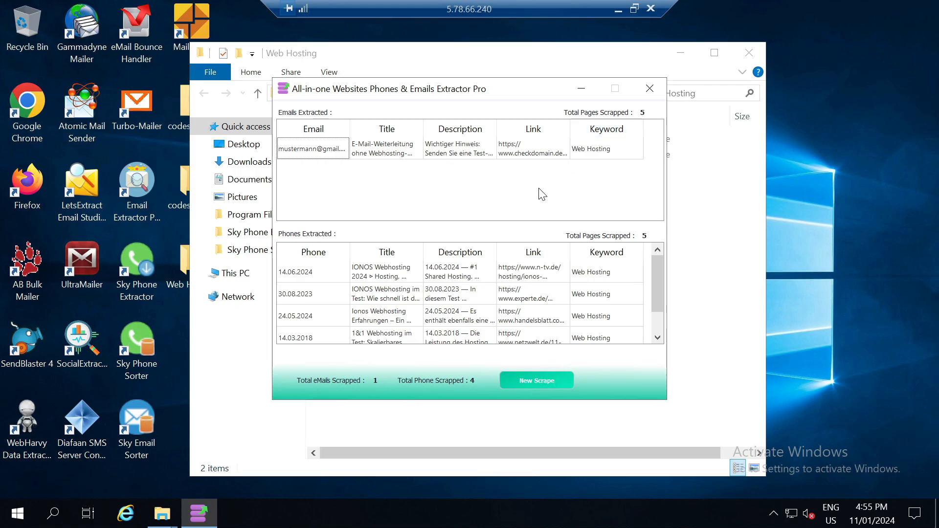
pyautogui.scroll(-1, 442, 308)
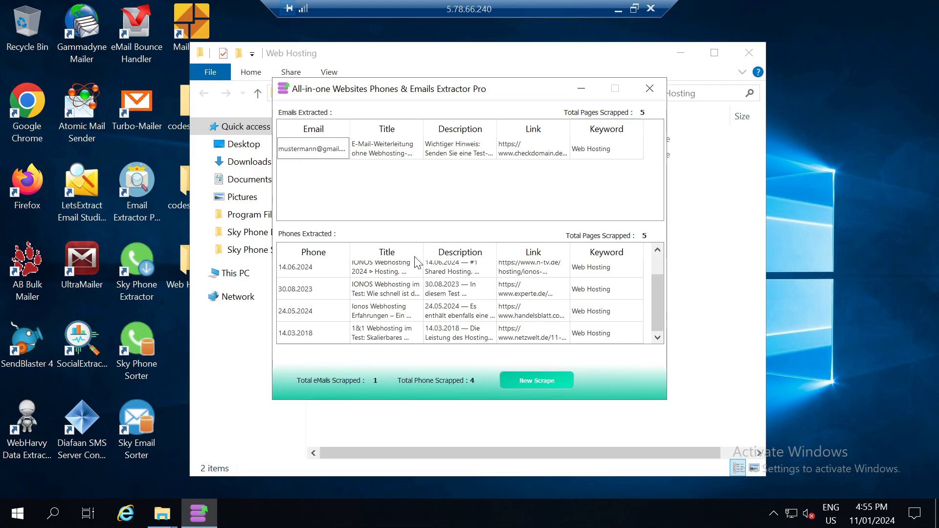
pyautogui.scroll(1, 391, 325)
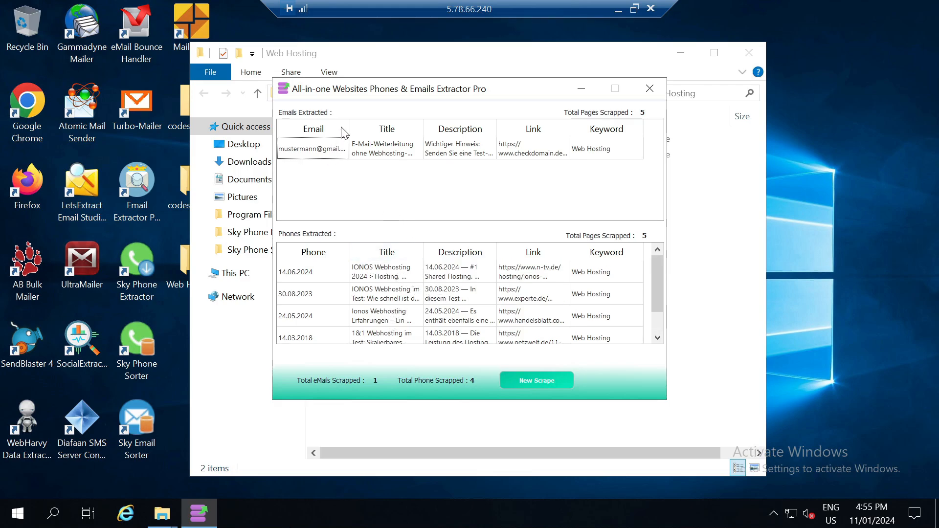
pyautogui.moveTo(350, 122); pyautogui.dragTo(373, 126)
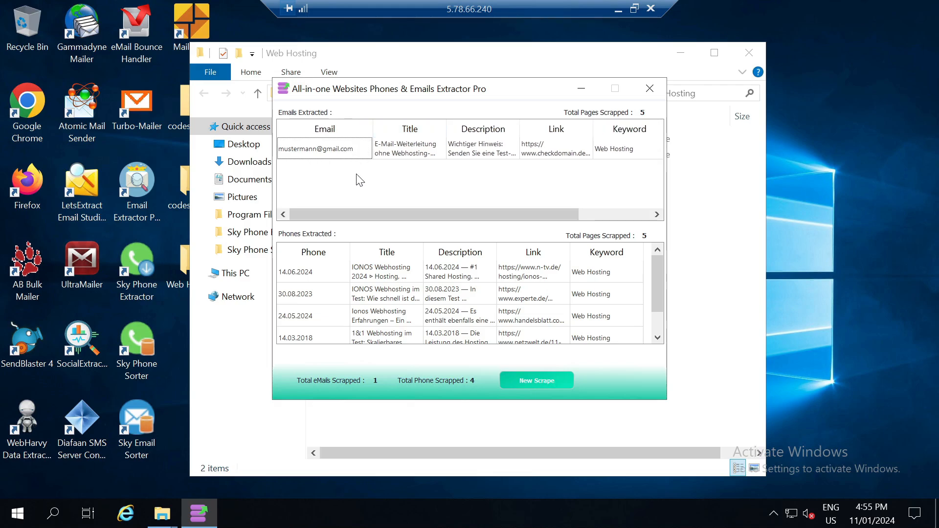